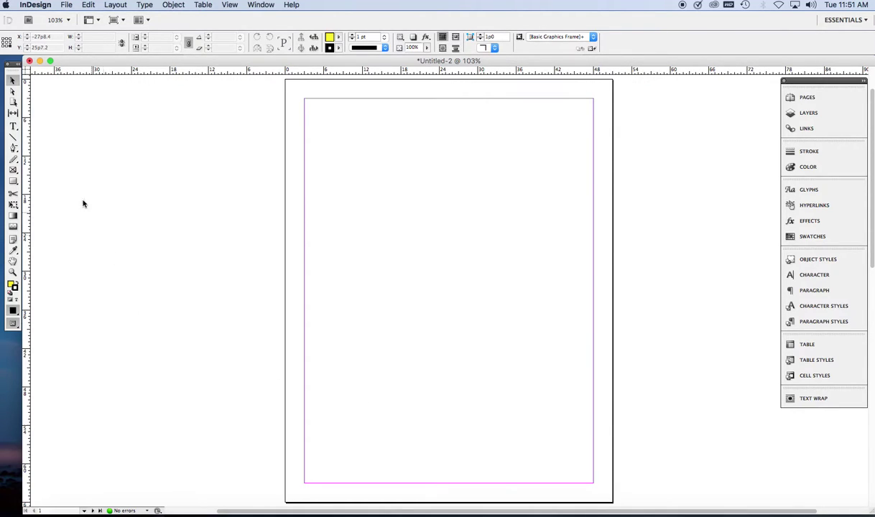
# - Pencil-draw a yellow house outline with a chimney and peaked roof near the page's top-left
pyautogui.click(13, 161)
pyautogui.click(47, 159)
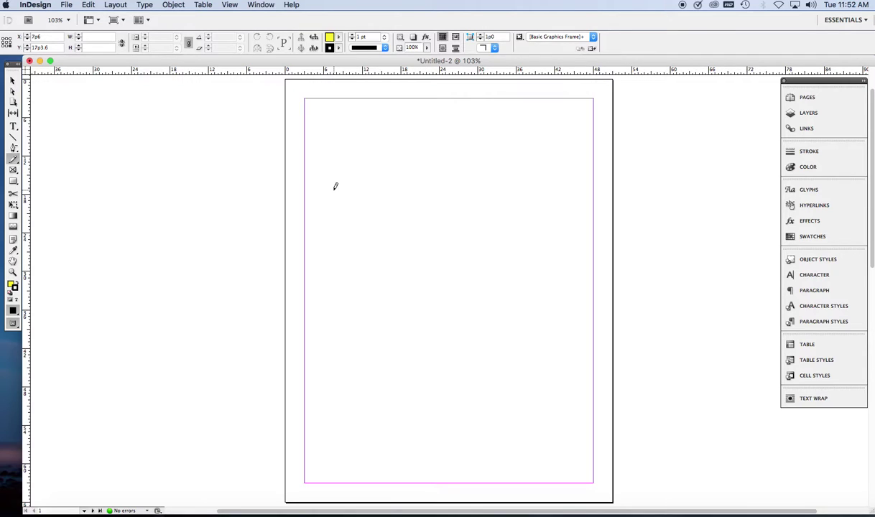
pyautogui.moveTo(334, 186)
pyautogui.mouseDown()
pyautogui.moveTo(335, 142)
pyautogui.moveTo(355, 130)
pyautogui.moveTo(355, 109)
pyautogui.moveTo(368, 107)
pyautogui.moveTo(370, 119)
pyautogui.moveTo(384, 100)
pyautogui.moveTo(415, 142)
pyautogui.moveTo(418, 188)
pyautogui.mouseUp()
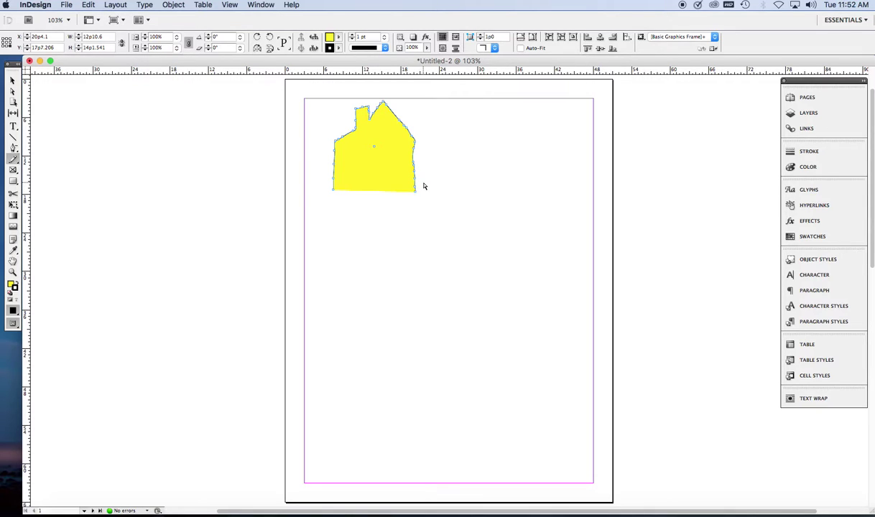
# - Select the house path, zoom in, and delete one anchor point from its left roofline
pyautogui.keyDown('super'); pyautogui.click(424, 186); pyautogui.keyUp('super')
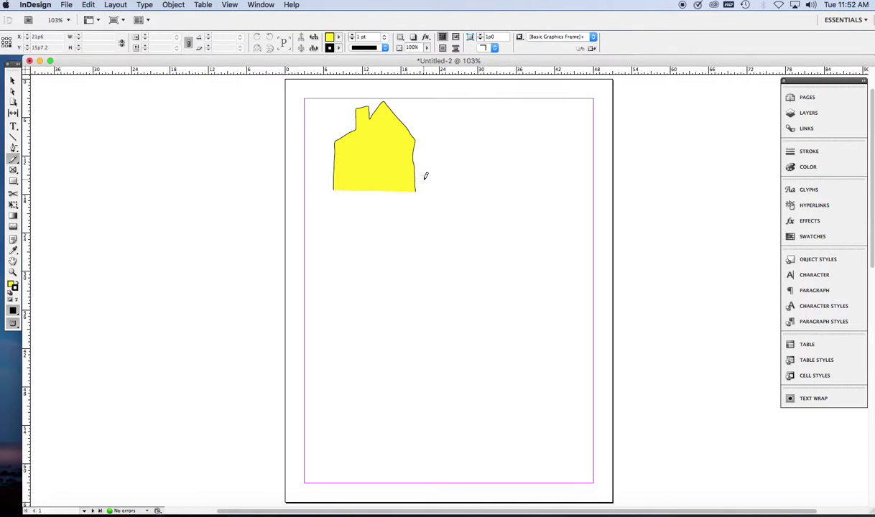
pyautogui.click(12, 91)
pyautogui.click(352, 135)
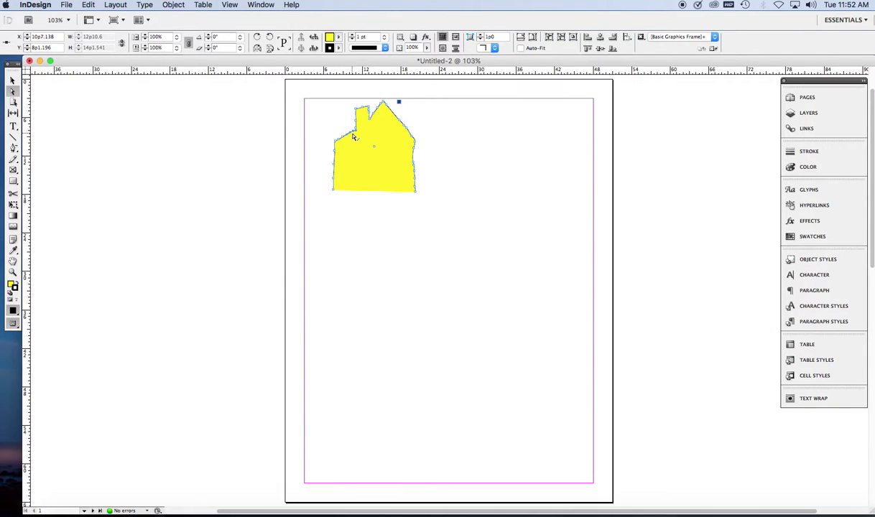
pyautogui.press('super+equal')
pyautogui.press('super+equal')
pyautogui.press('super+equal')
pyautogui.press('super+equal')
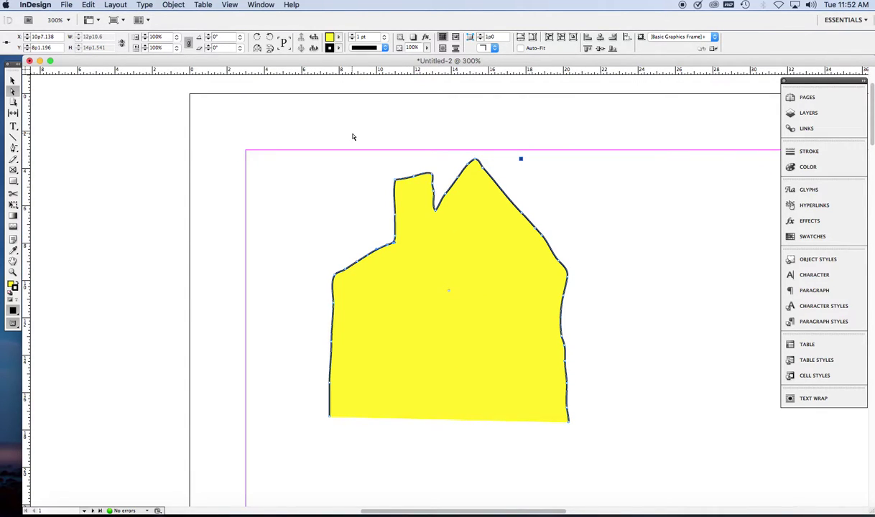
pyautogui.click(14, 149)
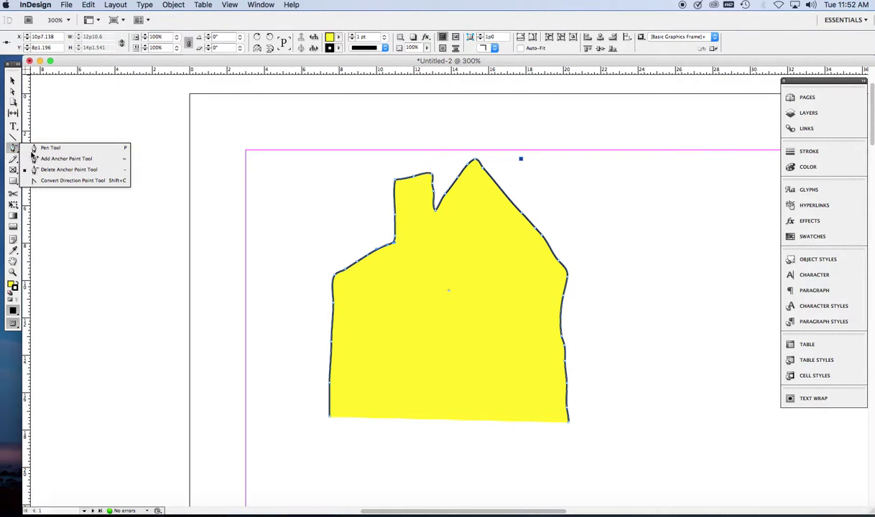
pyautogui.click(49, 170)
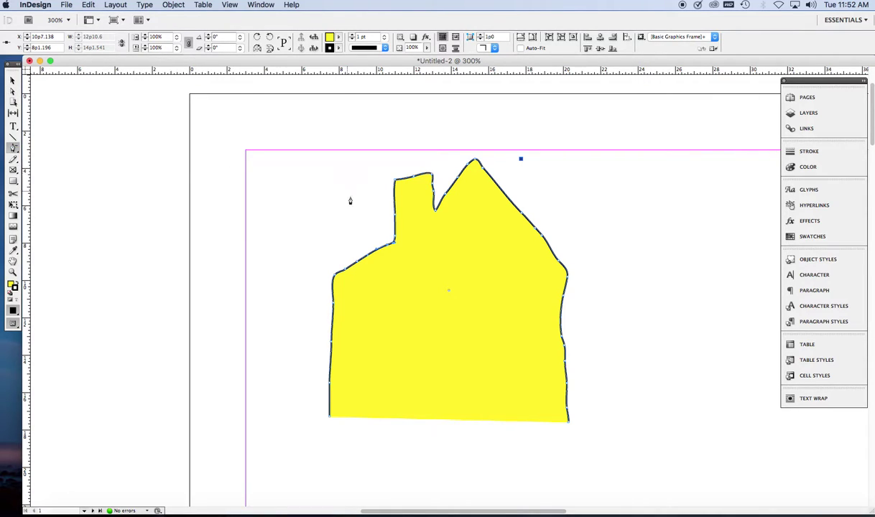
pyautogui.click(356, 265)
# - Smooth the house's right wall outline with the Smooth Tool
pyautogui.click(12, 159)
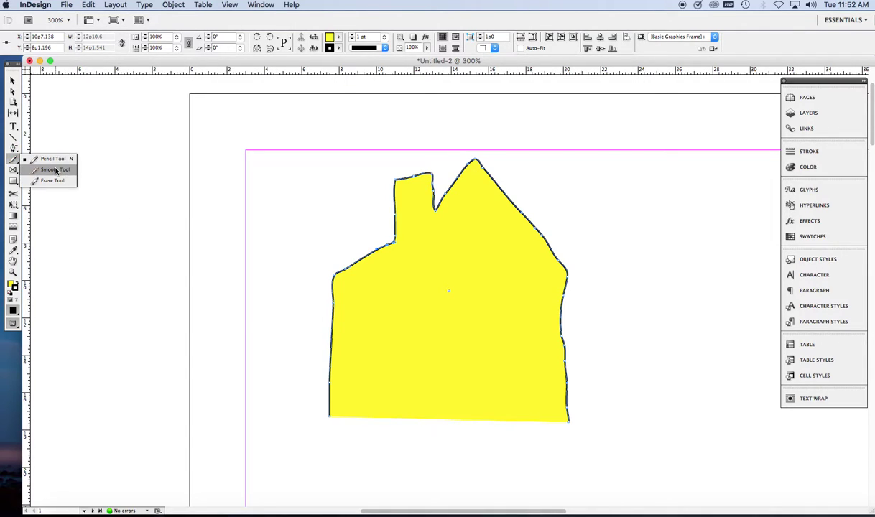
pyautogui.click(55, 170)
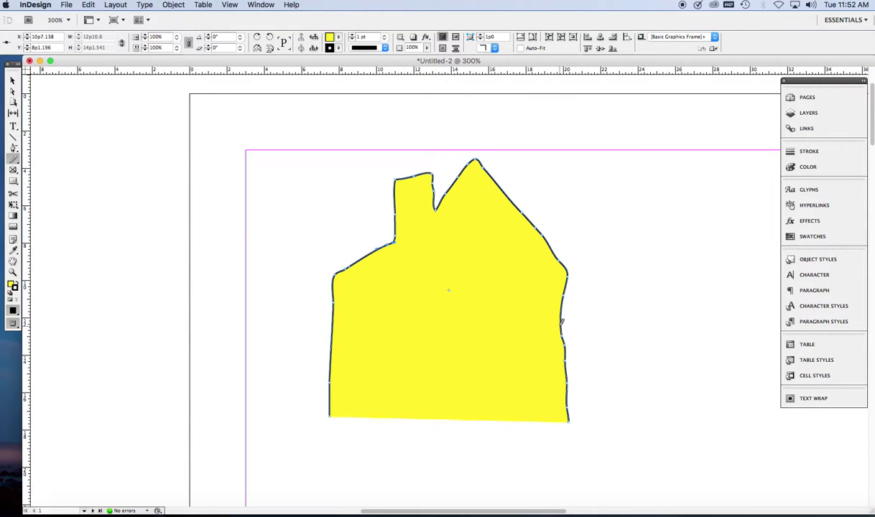
pyautogui.moveTo(562, 322); pyautogui.dragTo(569, 388)
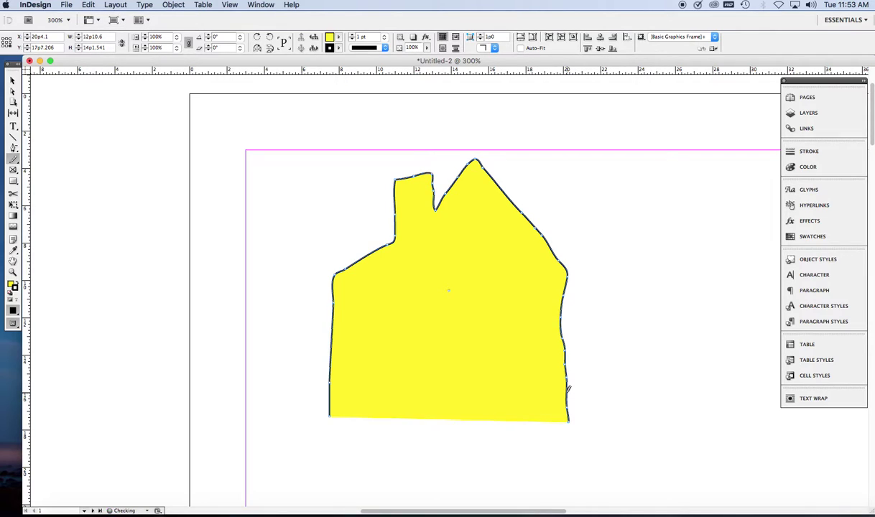
pyautogui.moveTo(568, 388)
pyautogui.mouseDown()
pyautogui.moveTo(562, 313)
pyautogui.moveTo(568, 389)
pyautogui.mouseUp()
# - Deselect the house, pencil-draw a yellow rounded cloud below it, and zoom in on it
pyautogui.press('super+minus')
pyautogui.press('super+minus')
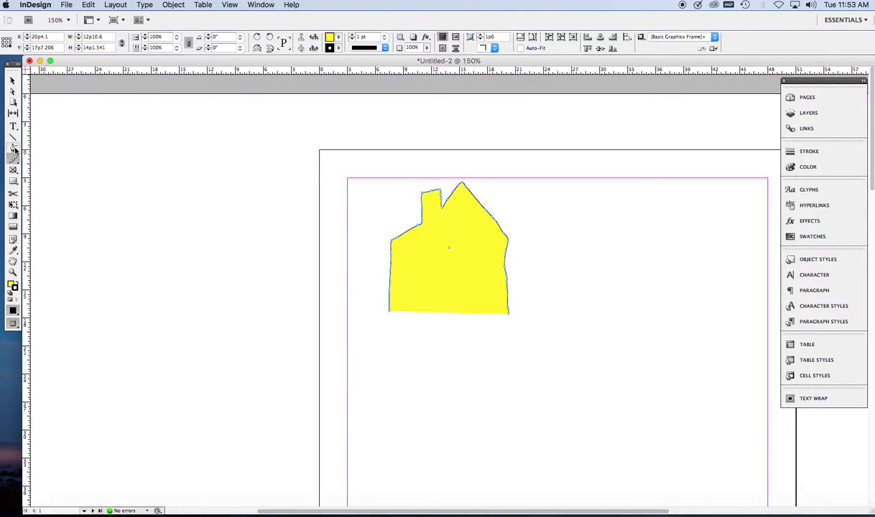
pyautogui.click(12, 81)
pyautogui.click(67, 122)
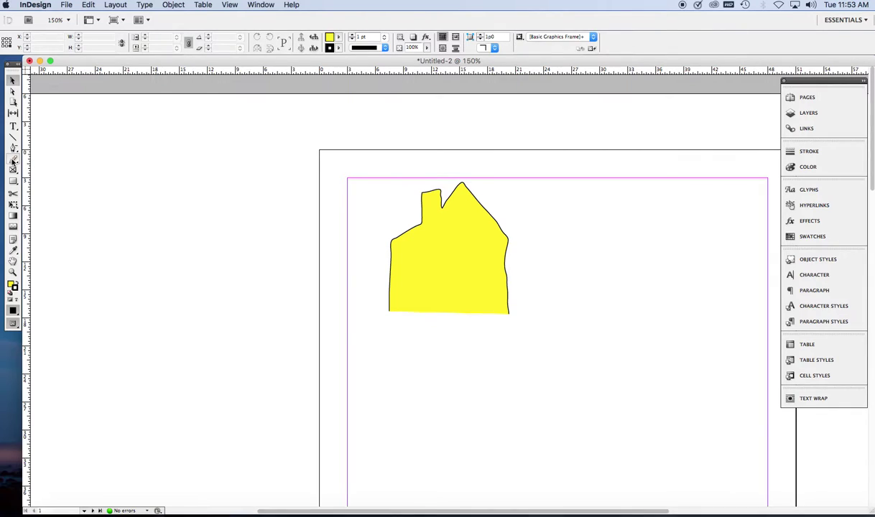
pyautogui.moveTo(13, 153)
pyautogui.mouseDown()
pyautogui.moveTo(22, 164)
pyautogui.moveTo(47, 159)
pyautogui.mouseUp()
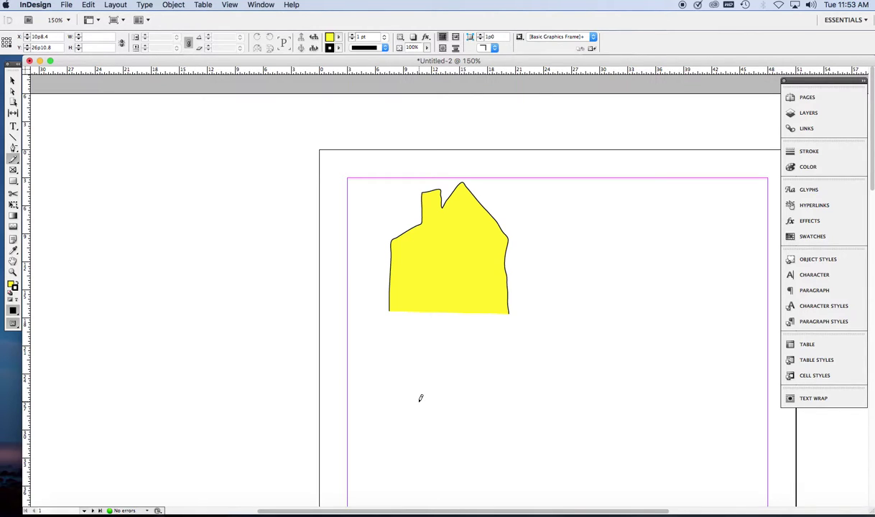
pyautogui.moveTo(421, 397)
pyautogui.mouseDown()
pyautogui.moveTo(430, 376)
pyautogui.moveTo(438, 390)
pyautogui.moveTo(456, 379)
pyautogui.moveTo(462, 395)
pyautogui.moveTo(492, 395)
pyautogui.moveTo(489, 410)
pyautogui.moveTo(503, 422)
pyautogui.moveTo(483, 445)
pyautogui.moveTo(457, 443)
pyautogui.moveTo(443, 454)
pyautogui.moveTo(425, 440)
pyautogui.moveTo(413, 447)
pyautogui.moveTo(390, 433)
pyautogui.moveTo(402, 424)
pyautogui.moveTo(388, 411)
pyautogui.moveTo(421, 397)
pyautogui.mouseUp()
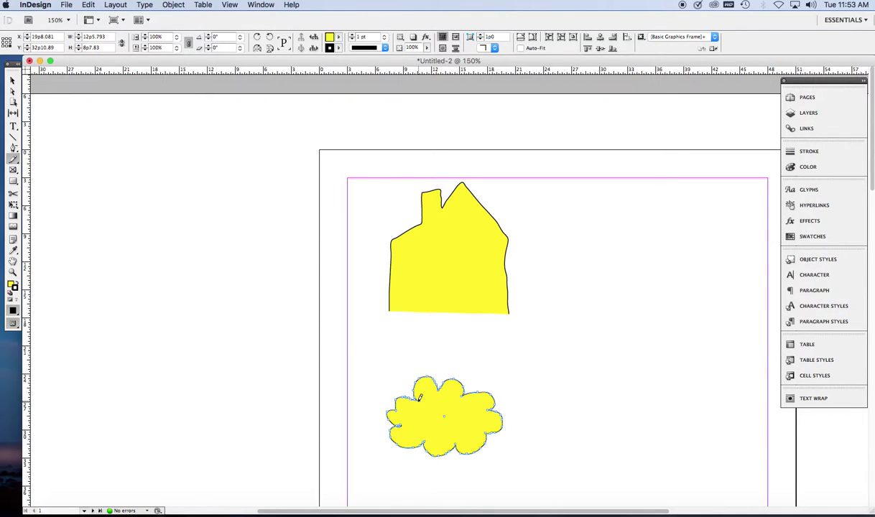
pyautogui.press('super+equal')
pyautogui.press('super+equal')
pyautogui.press('super+equal')
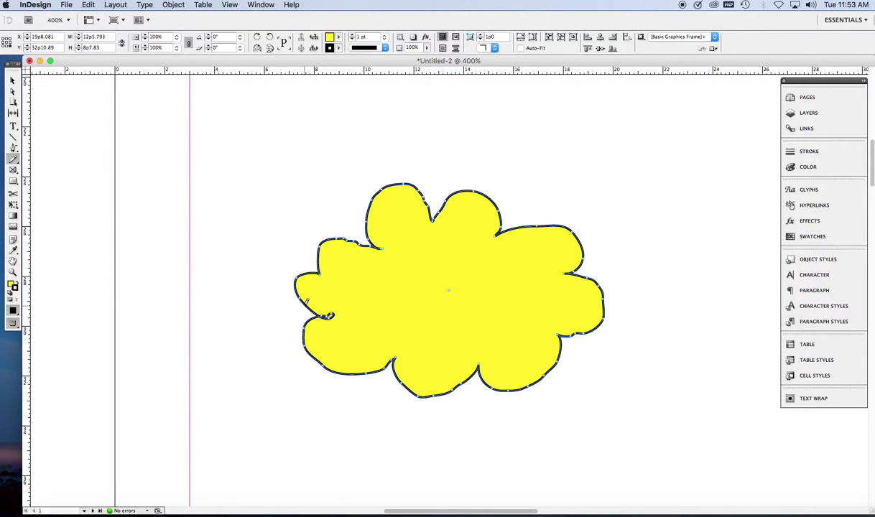
# - Smooth the cloud's upper-left edge to remove its small kink
pyautogui.click(14, 160)
pyautogui.click(54, 169)
pyautogui.moveTo(369, 245)
pyautogui.mouseDown()
pyautogui.moveTo(321, 227)
pyautogui.moveTo(339, 229)
pyautogui.moveTo(335, 237)
pyautogui.mouseUp()
pyautogui.moveTo(13, 161)
pyautogui.mouseDown()
pyautogui.moveTo(44, 161)
pyautogui.moveTo(55, 184)
pyautogui.mouseUp()
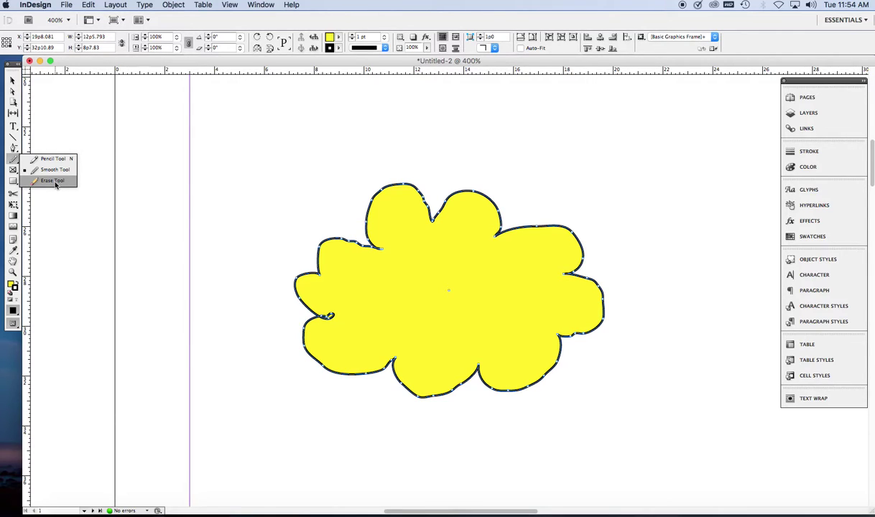
# - Erase stretches of the cloud's top edge across its left and right lobes
pyautogui.moveTo(55, 184); pyautogui.dragTo(56, 183)
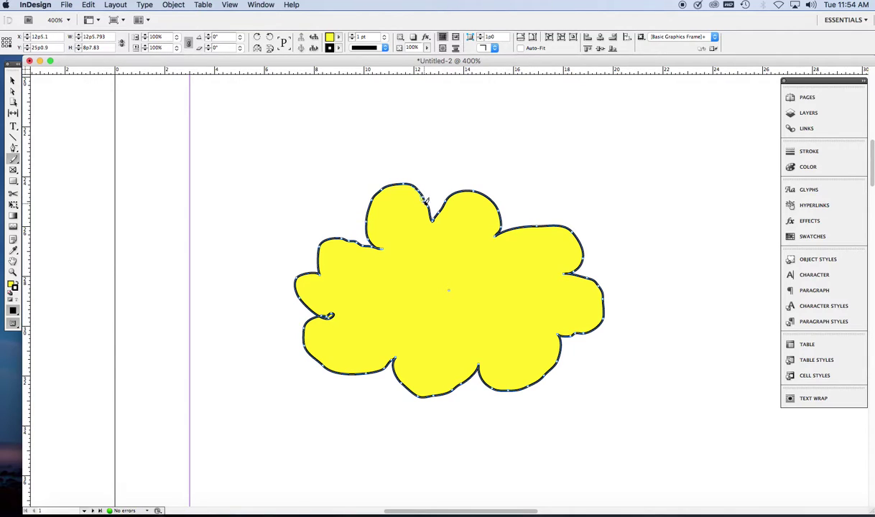
pyautogui.moveTo(410, 188); pyautogui.dragTo(431, 213)
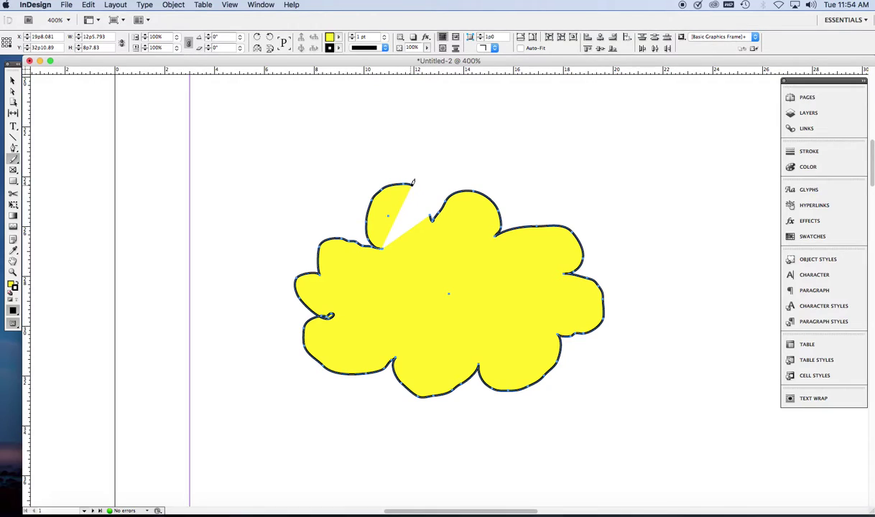
pyautogui.moveTo(413, 183)
pyautogui.mouseDown()
pyautogui.moveTo(378, 178)
pyautogui.moveTo(350, 196)
pyautogui.moveTo(374, 243)
pyautogui.mouseUp()
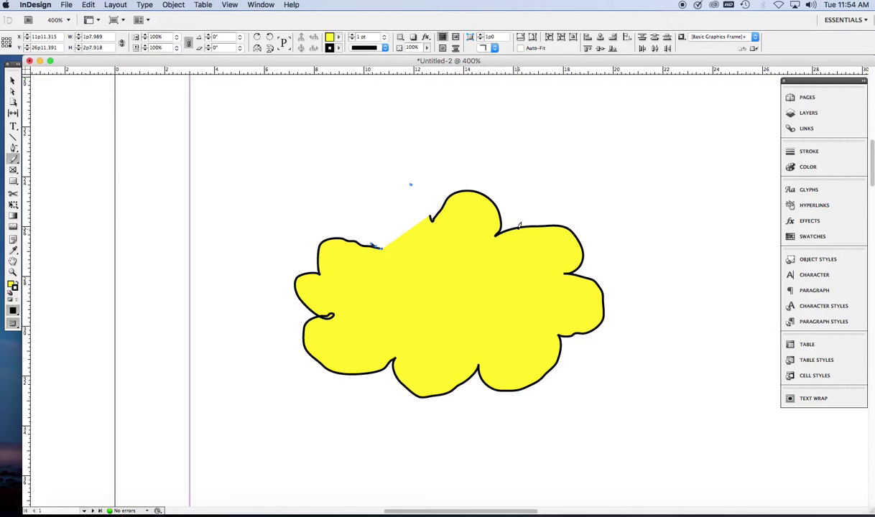
pyautogui.moveTo(519, 225)
pyautogui.mouseDown()
pyautogui.moveTo(567, 223)
pyautogui.moveTo(577, 233)
pyautogui.mouseUp()
# - Redraw the cloud's top edge as a straight pencil line, then deselect the cloud
pyautogui.click(13, 80)
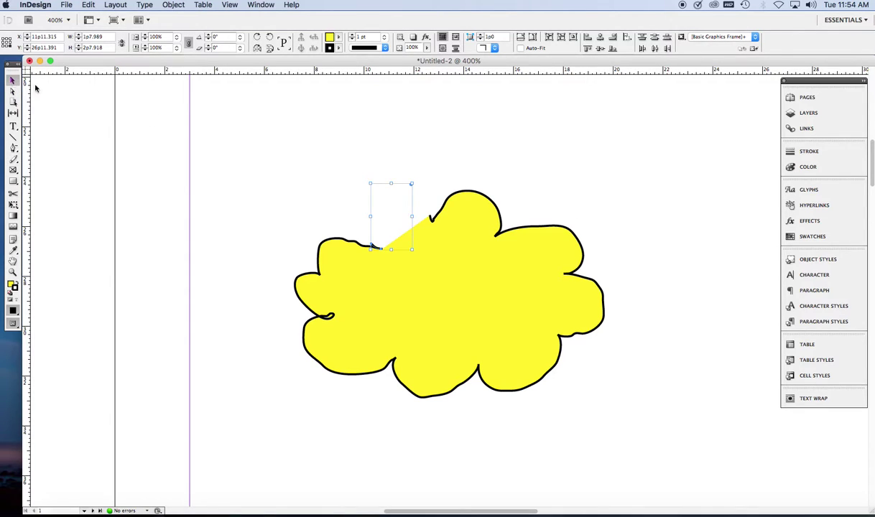
pyautogui.click(536, 230)
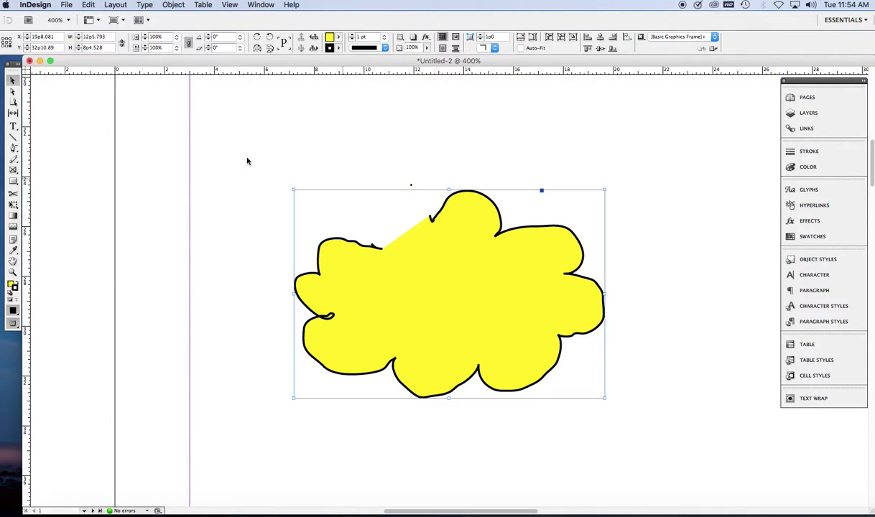
pyautogui.click(13, 92)
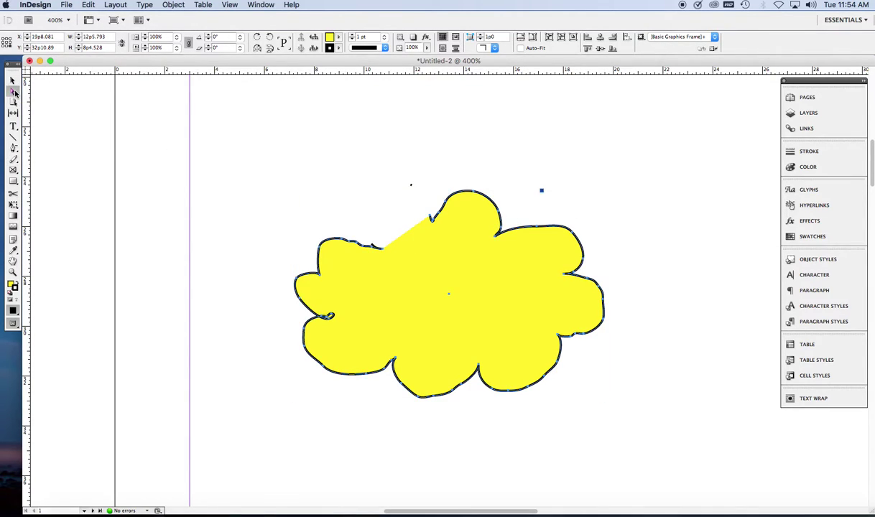
pyautogui.click(13, 159)
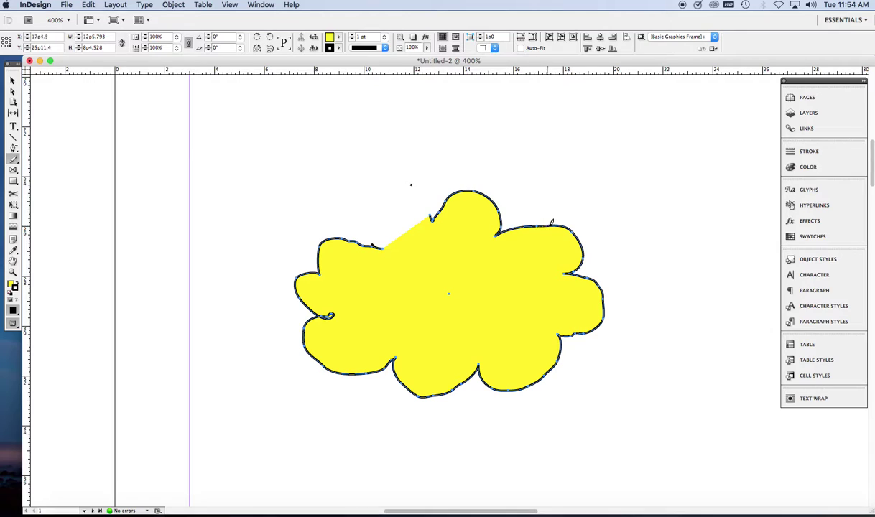
pyautogui.moveTo(581, 246); pyautogui.dragTo(581, 247)
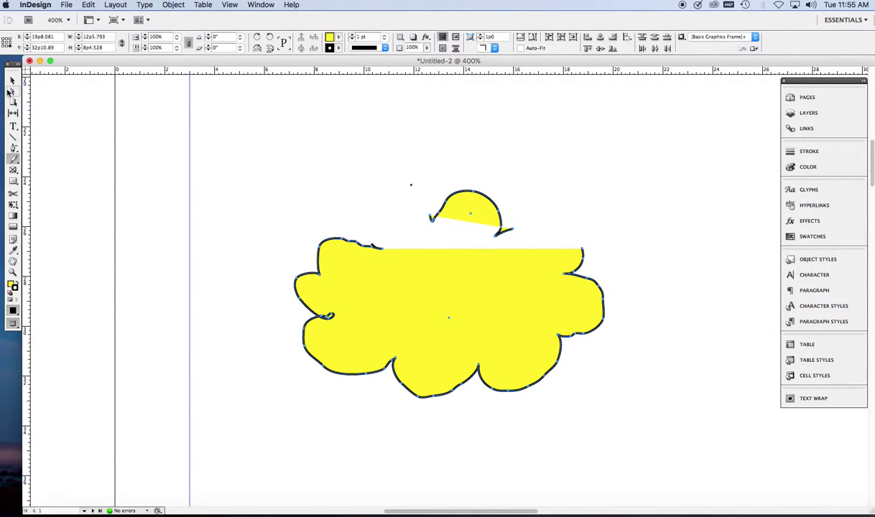
pyautogui.click(12, 80)
pyautogui.click(292, 168)
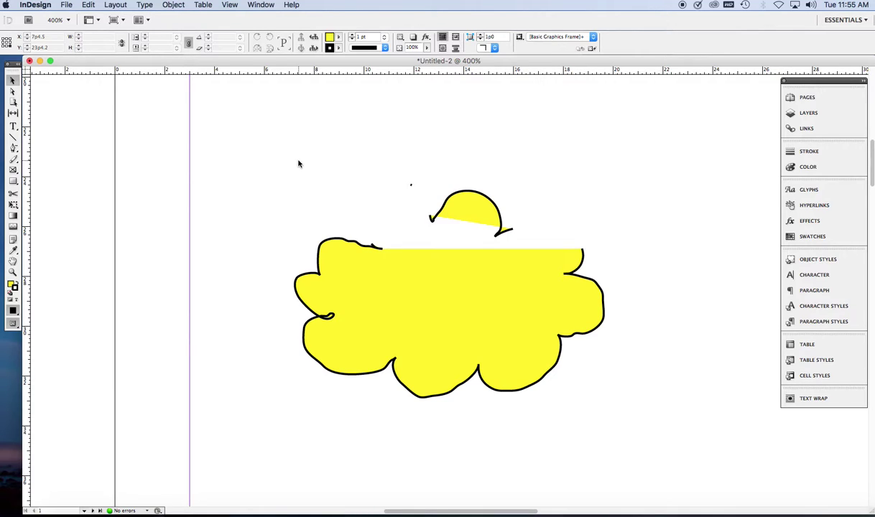
# - Raise the Pencil tool's smoothness to 77 and fit the whole page in view
pyautogui.click(13, 160)
pyautogui.click(13, 160)
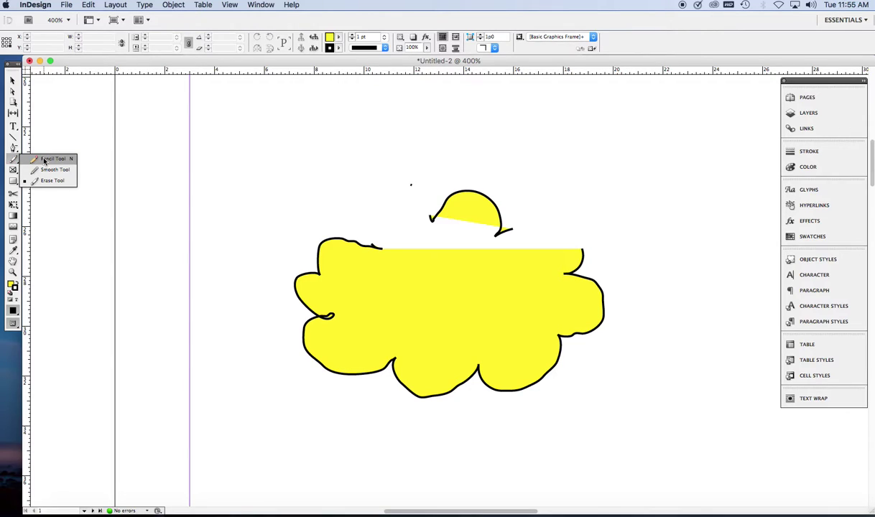
pyautogui.click(49, 160)
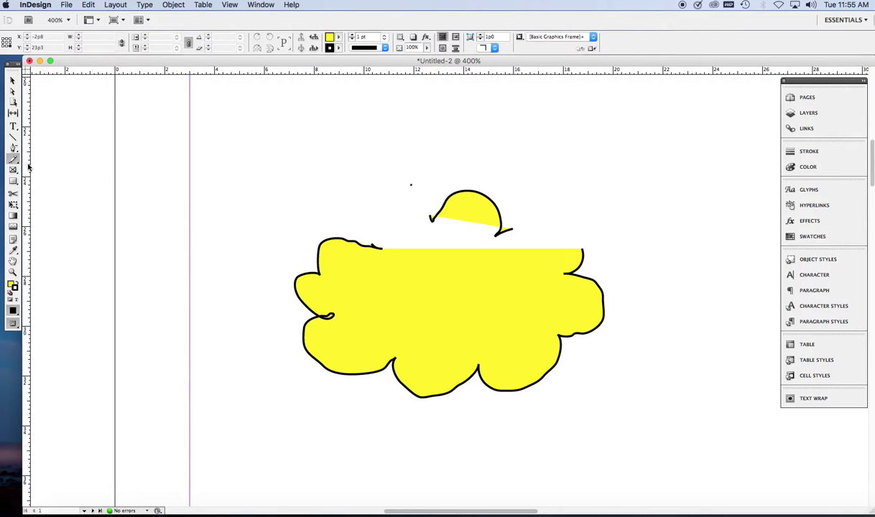
pyautogui.doubleClick(13, 160)
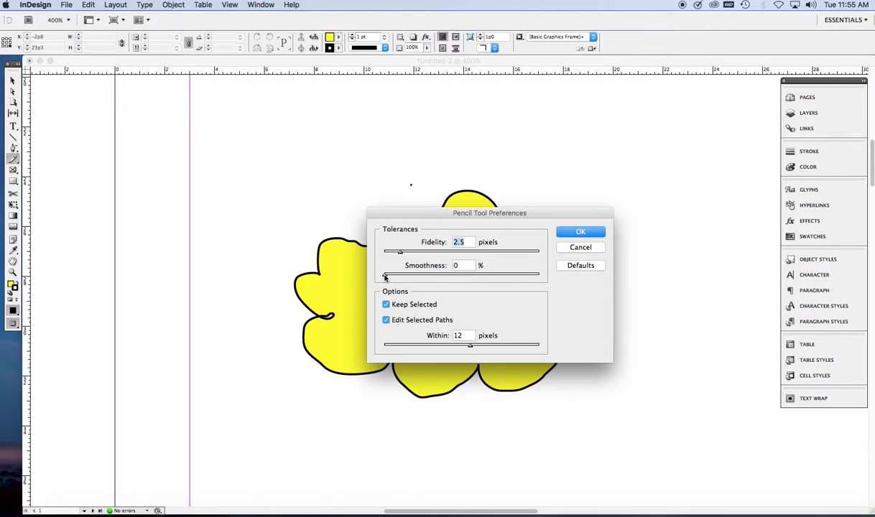
pyautogui.moveTo(386, 277); pyautogui.dragTo(502, 277)
pyautogui.click(580, 234)
pyautogui.press('super+0')
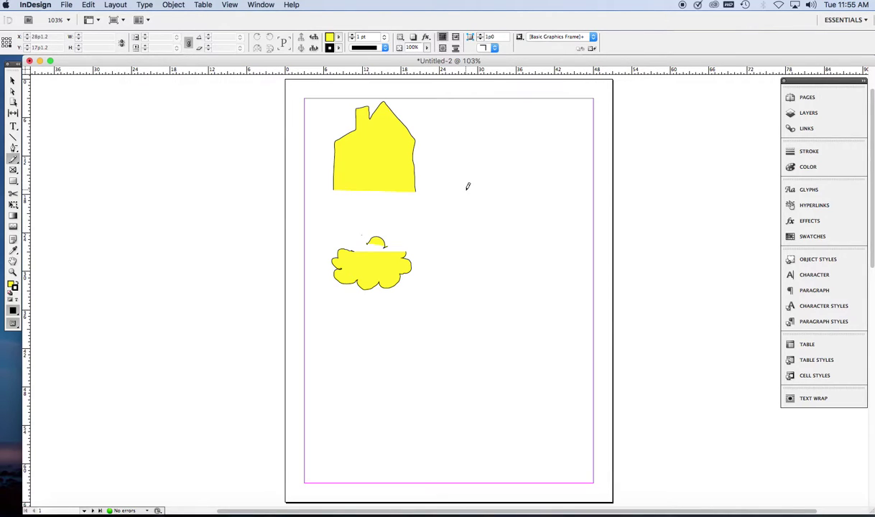
# - Pencil-draw a second, smoother yellow house with a chimney right of the first, then deselect it
pyautogui.moveTo(467, 187)
pyautogui.mouseDown()
pyautogui.moveTo(463, 143)
pyautogui.moveTo(478, 135)
pyautogui.moveTo(475, 108)
pyautogui.moveTo(485, 105)
pyautogui.moveTo(488, 123)
pyautogui.moveTo(515, 102)
pyautogui.moveTo(546, 132)
pyautogui.moveTo(549, 186)
pyautogui.mouseUp()
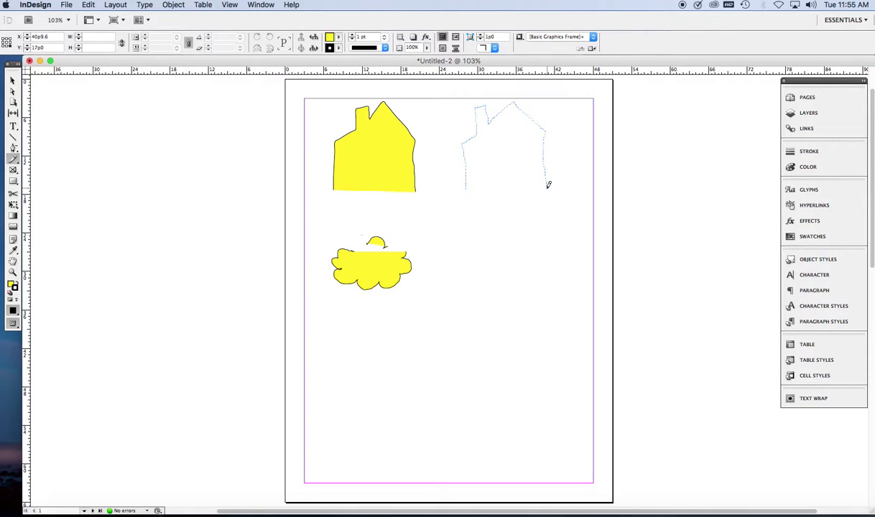
pyautogui.moveTo(548, 185); pyautogui.dragTo(548, 185)
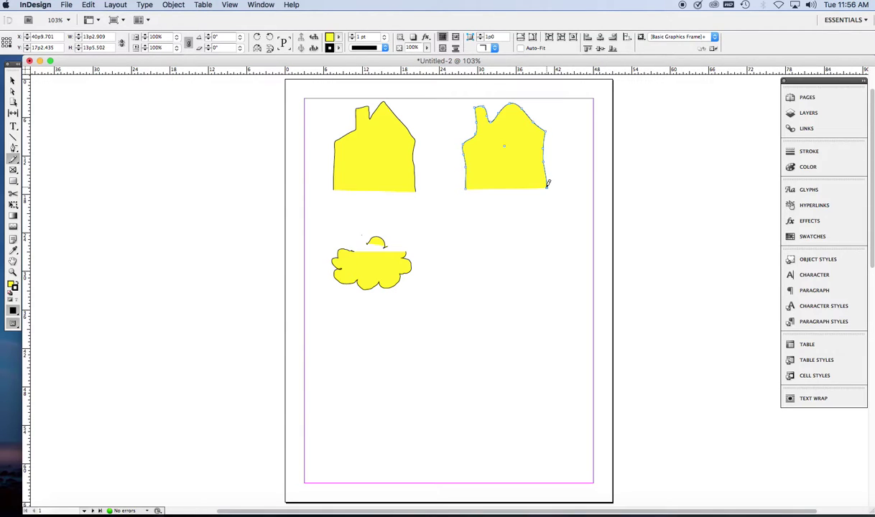
pyautogui.press('super+shift+a')
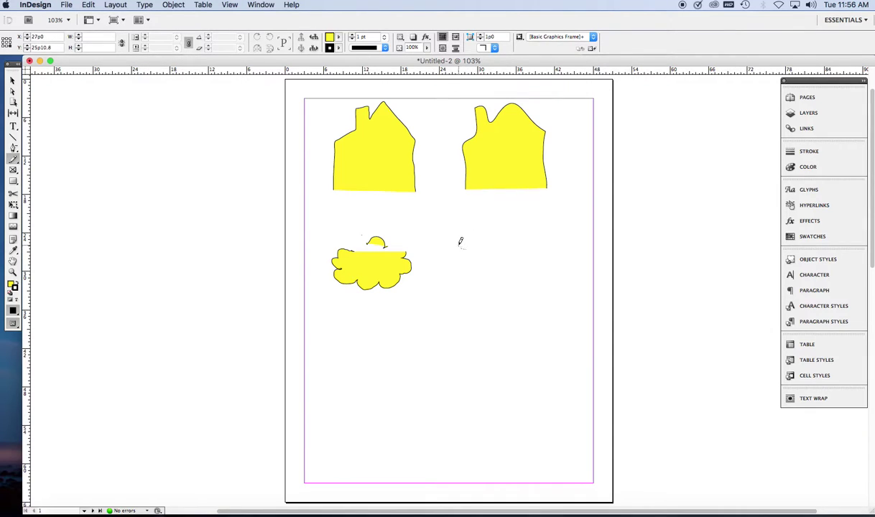
# - Draw a smooth-lobed yellow cloud right of the cut cloud and zoom in on it
pyautogui.moveTo(460, 242)
pyautogui.mouseDown()
pyautogui.moveTo(490, 226)
pyautogui.moveTo(522, 237)
pyautogui.moveTo(524, 253)
pyautogui.moveTo(498, 277)
pyautogui.moveTo(459, 259)
pyautogui.moveTo(454, 247)
pyautogui.moveTo(467, 246)
pyautogui.mouseUp()
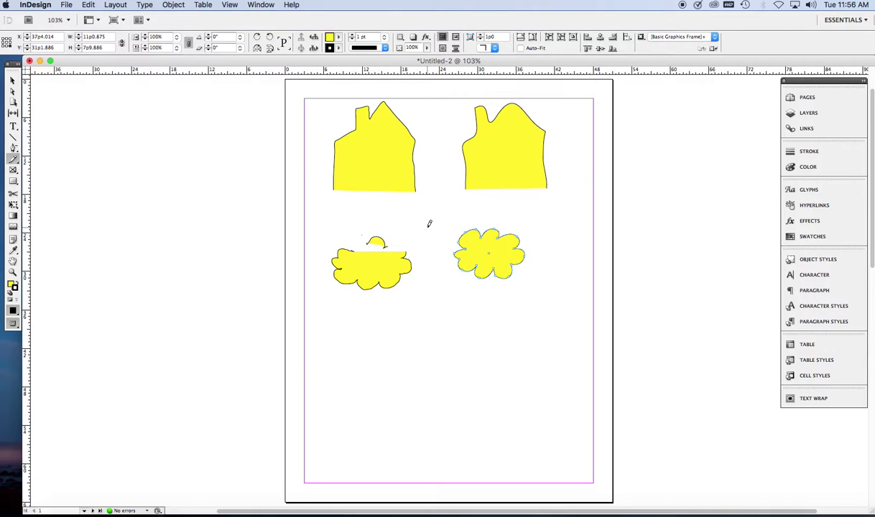
pyautogui.press('super+equal')
pyautogui.press('super+equal')
pyautogui.press('super+equal')
pyautogui.press('super+equal')
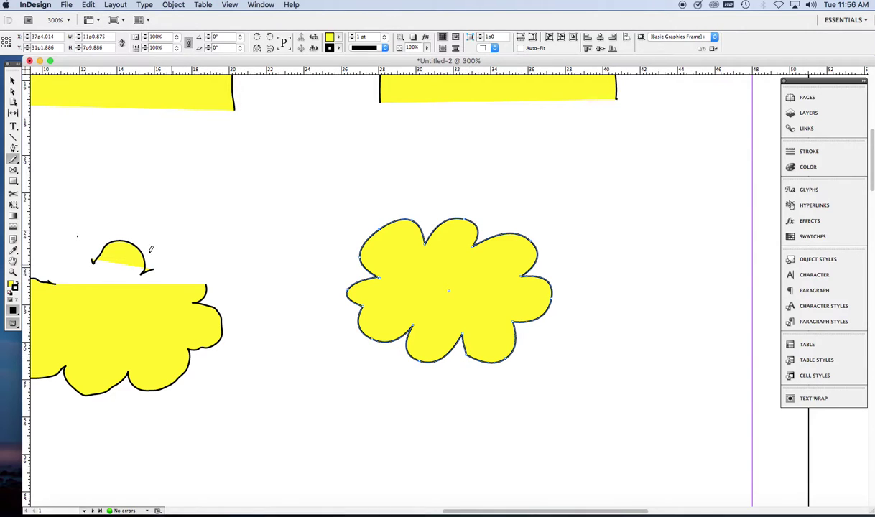
# - Nudge the second cloud's bottom edge slightly using Direct Selection
pyautogui.click(12, 91)
pyautogui.click(475, 371)
pyautogui.click(474, 362)
pyautogui.moveTo(479, 365); pyautogui.dragTo(473, 373)
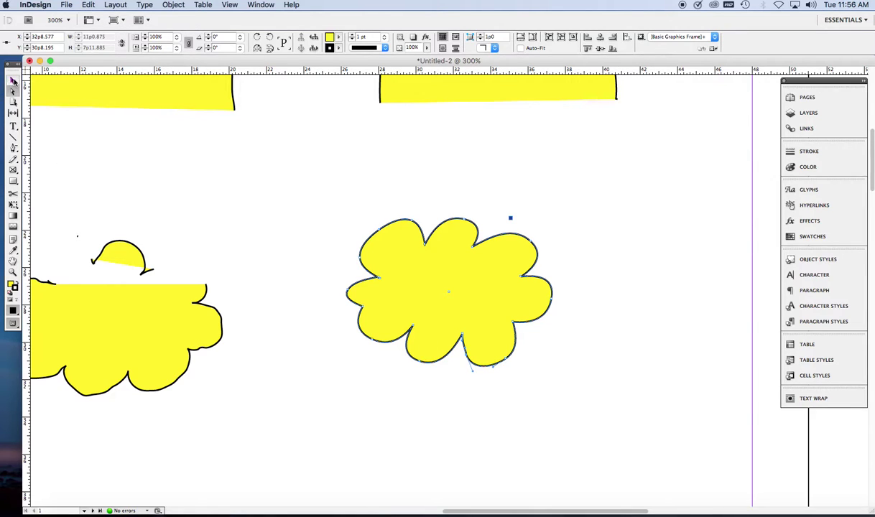
# - Stretch the second cloud wider to about 12p7.662 by 7p11.885 and fit the page in view
pyautogui.press('v')
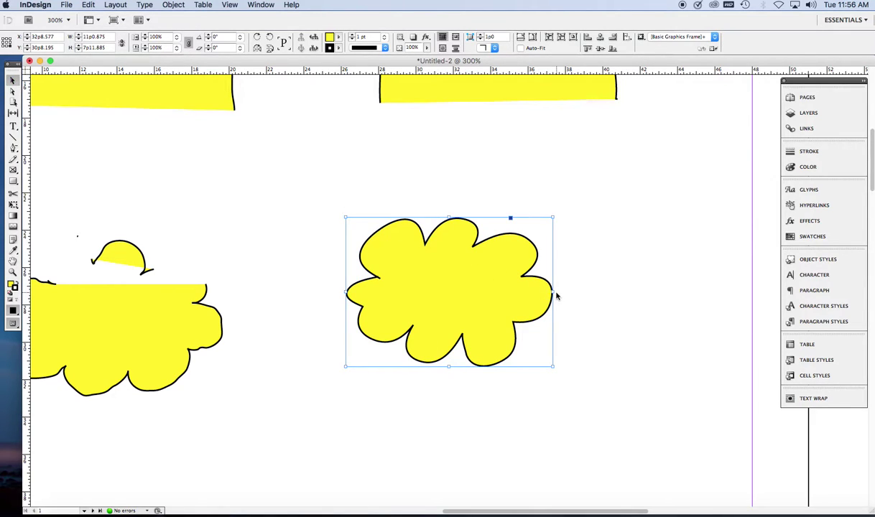
pyautogui.moveTo(552, 292); pyautogui.dragTo(582, 297)
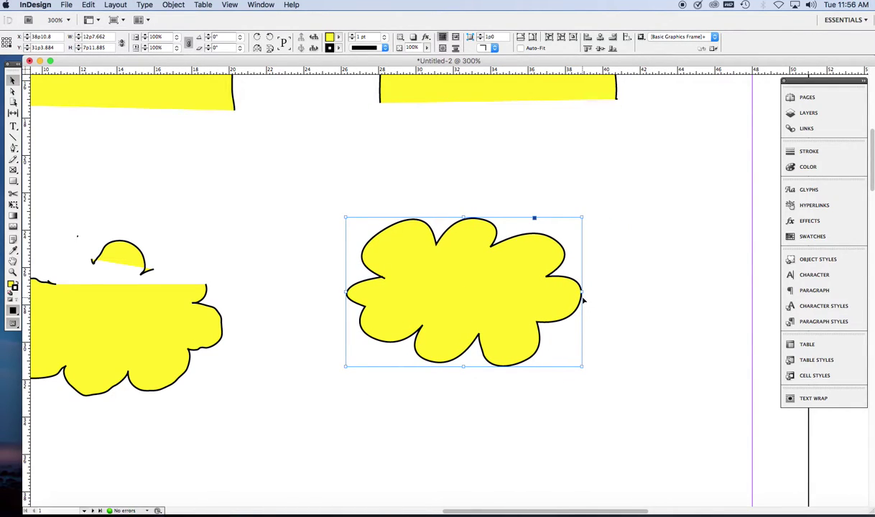
pyautogui.press('super+0')
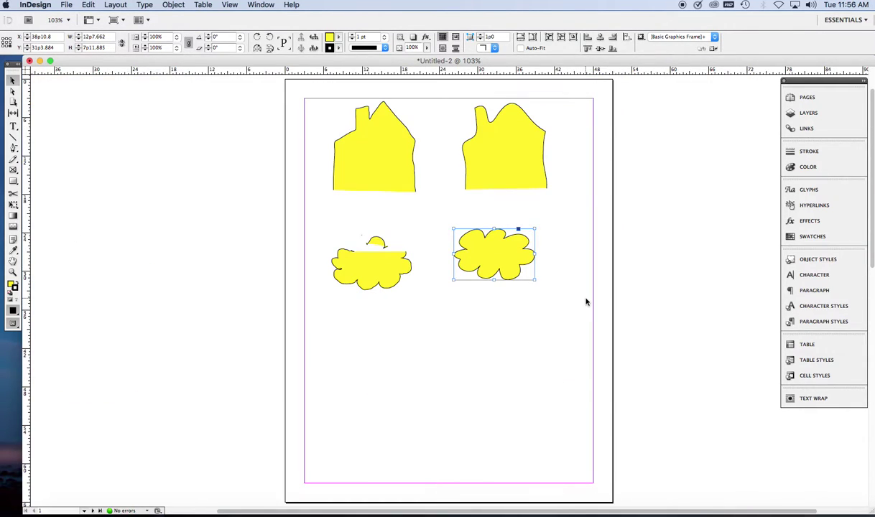
pyautogui.click(586, 302)
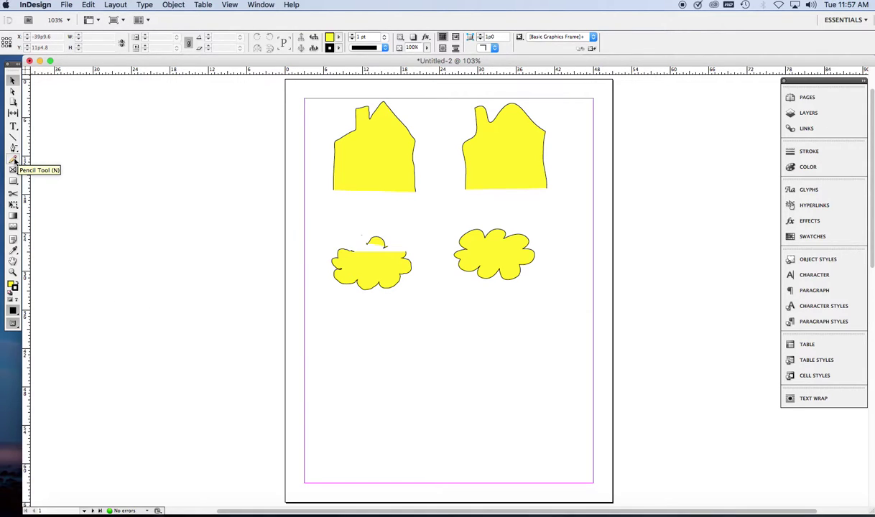
pyautogui.click(14, 161)
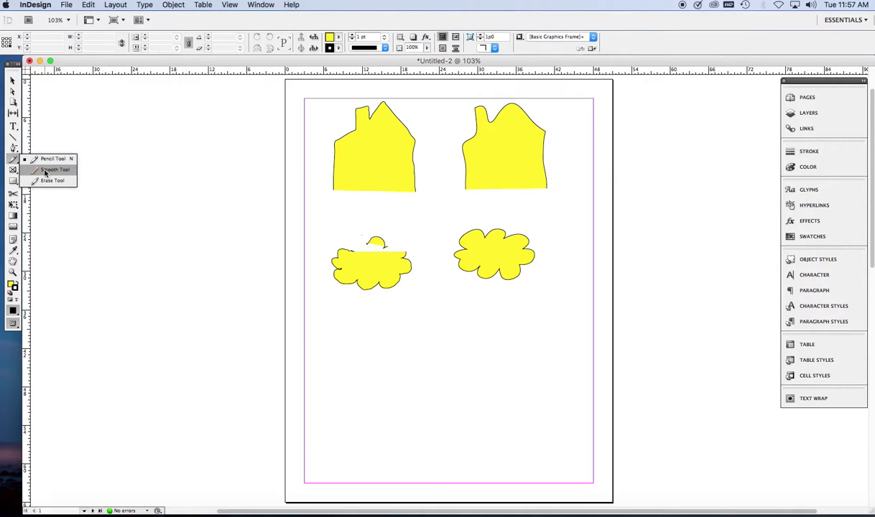
pyautogui.click(50, 159)
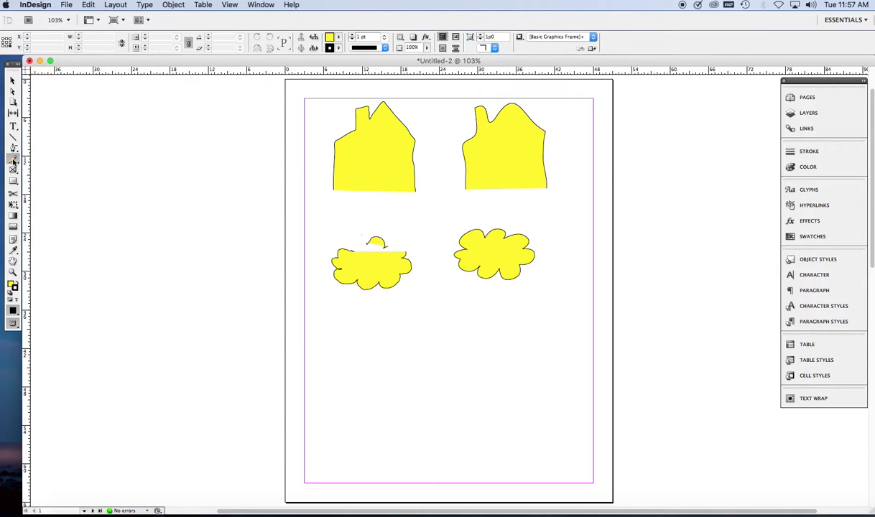